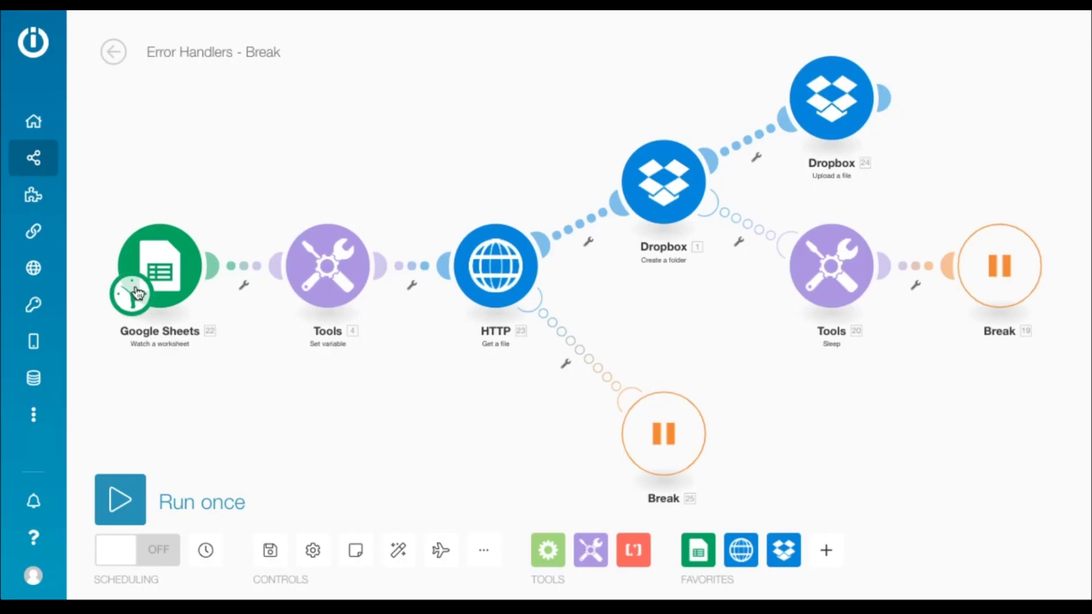
# Review the Google Sheets and Set variable module settings, keeping the variable value.
pyautogui.click(186, 276)
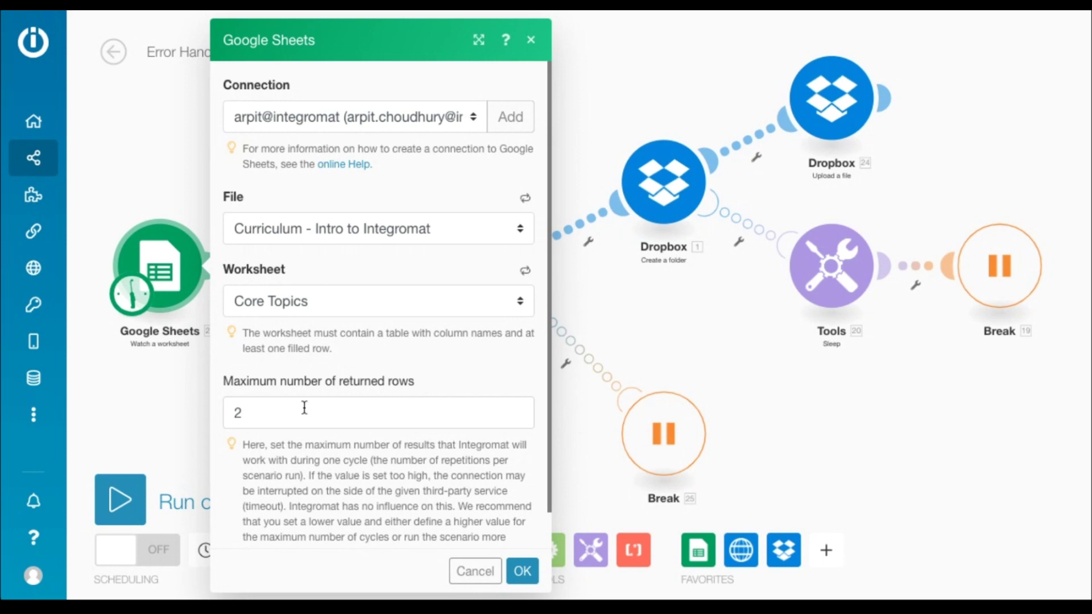
pyautogui.press('Escape')
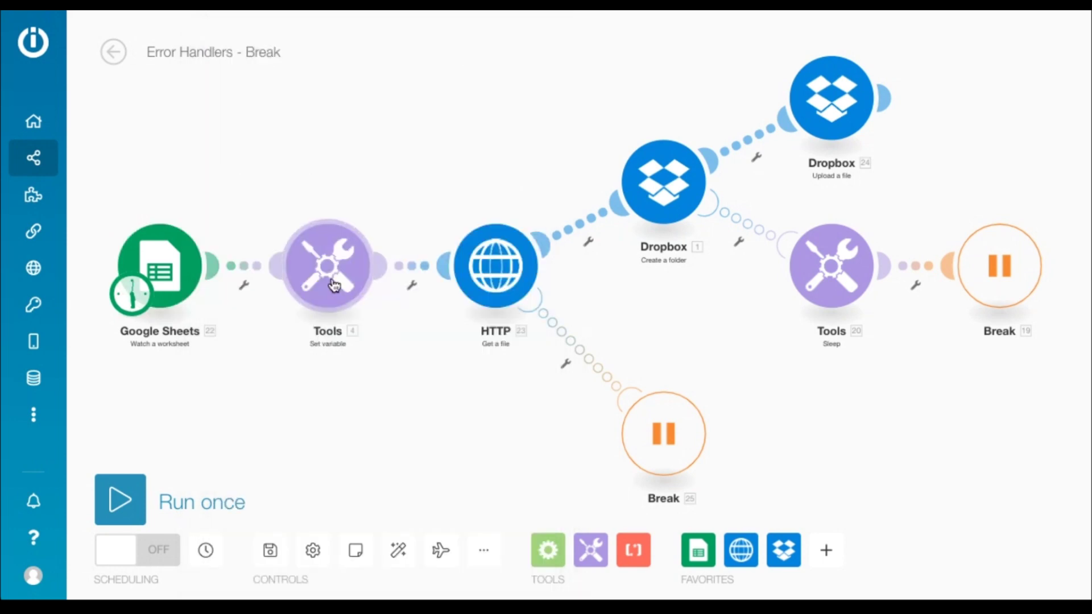
pyautogui.click(353, 278)
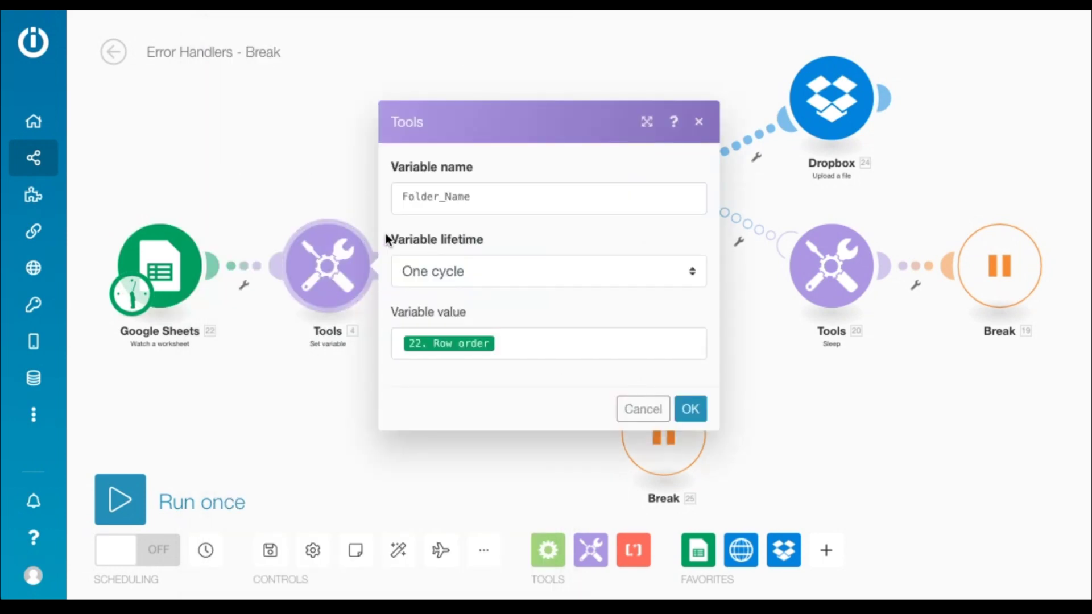
pyautogui.click(520, 342)
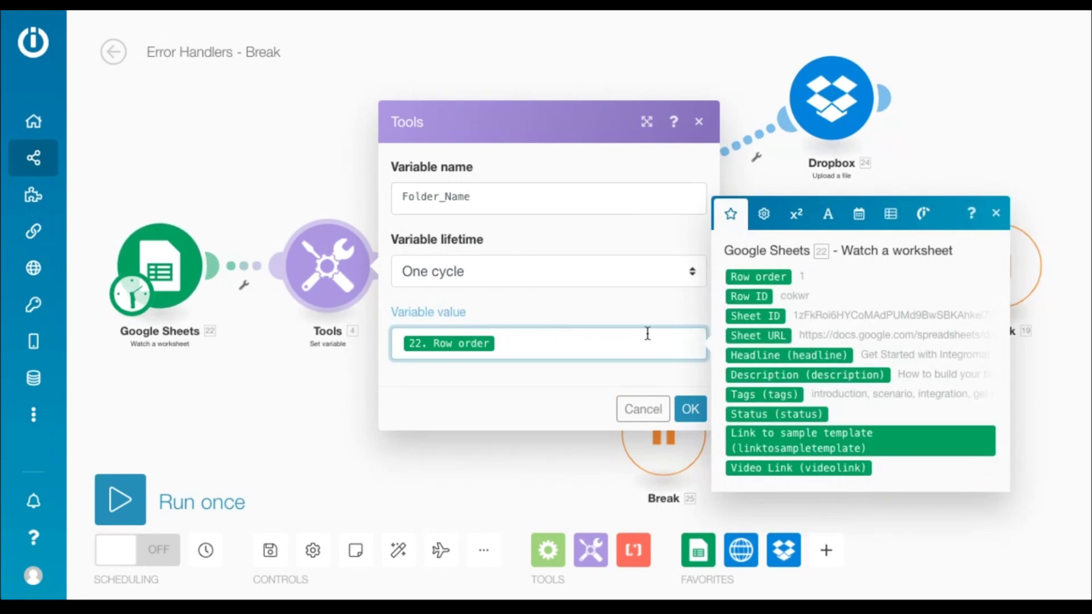
pyautogui.press('Return')
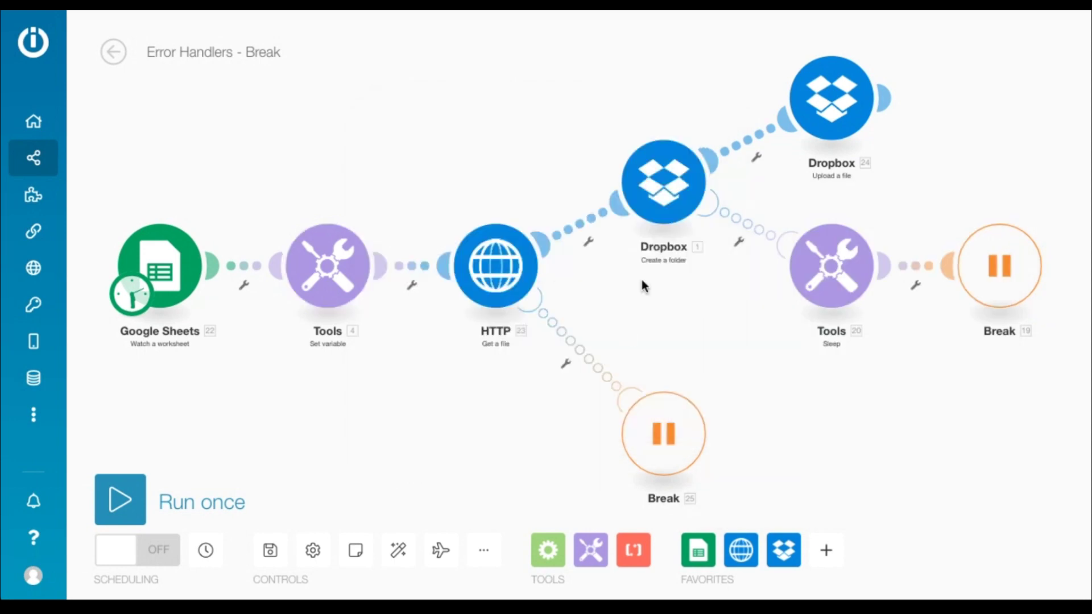
# Review and confirm the Dropbox Create a folder and HTTP module settings.
pyautogui.click(645, 222)
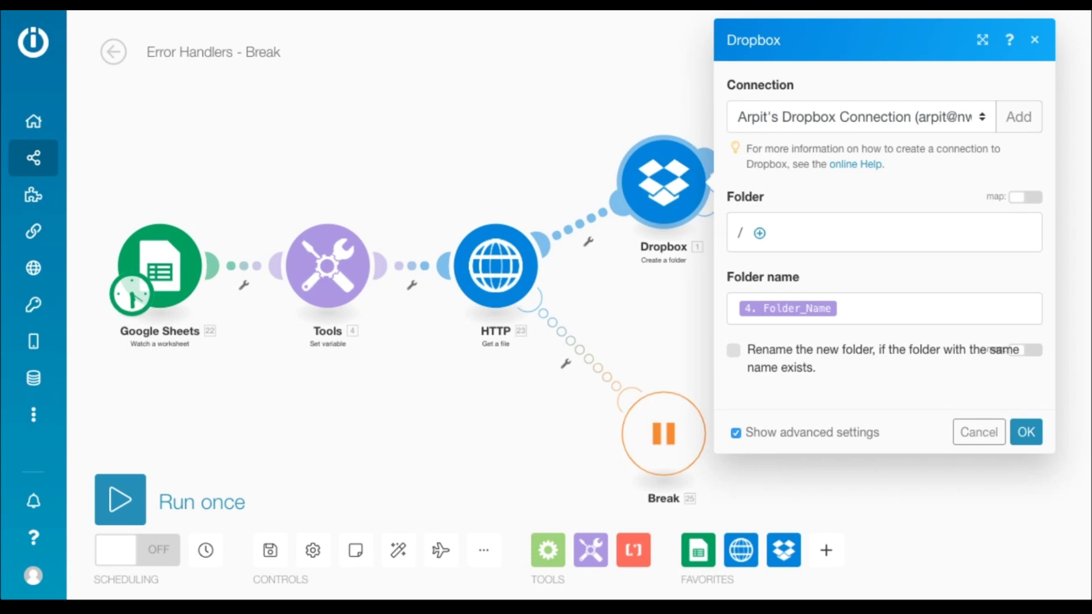
pyautogui.click(871, 307)
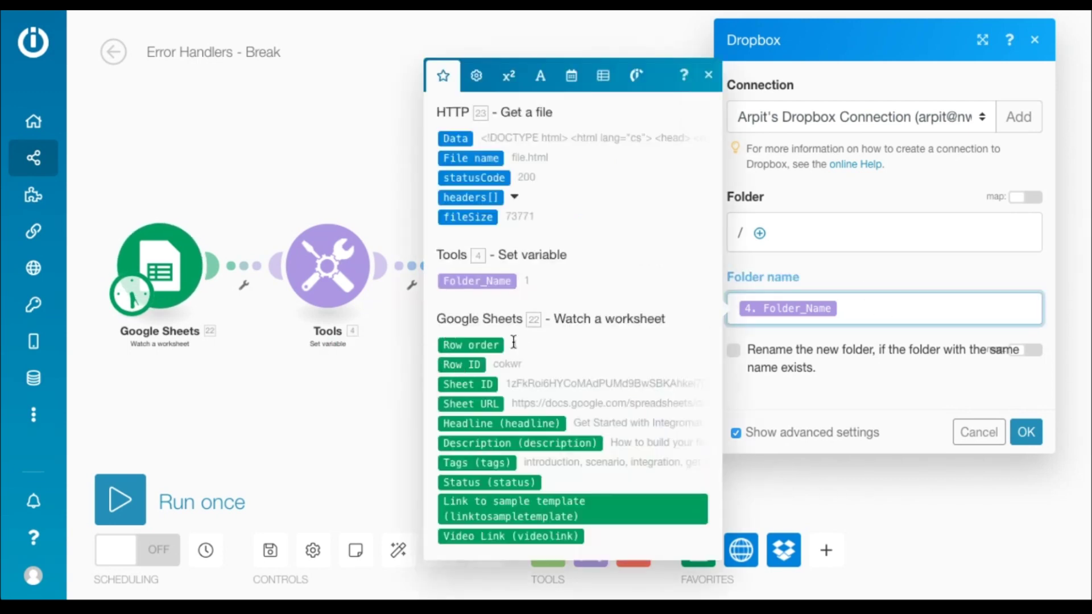
pyautogui.click(1027, 434)
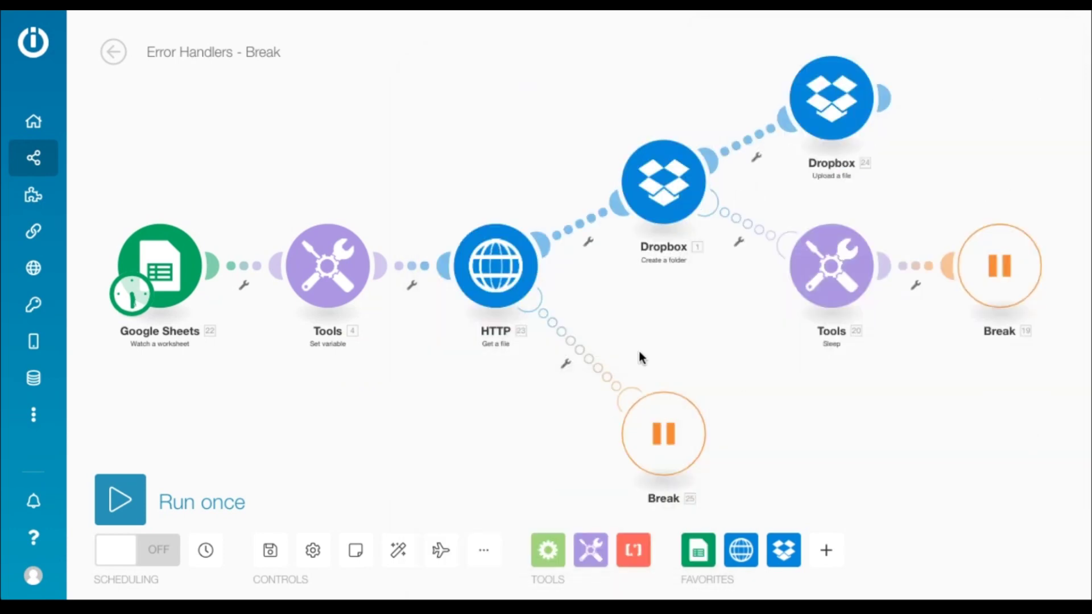
pyautogui.click(503, 275)
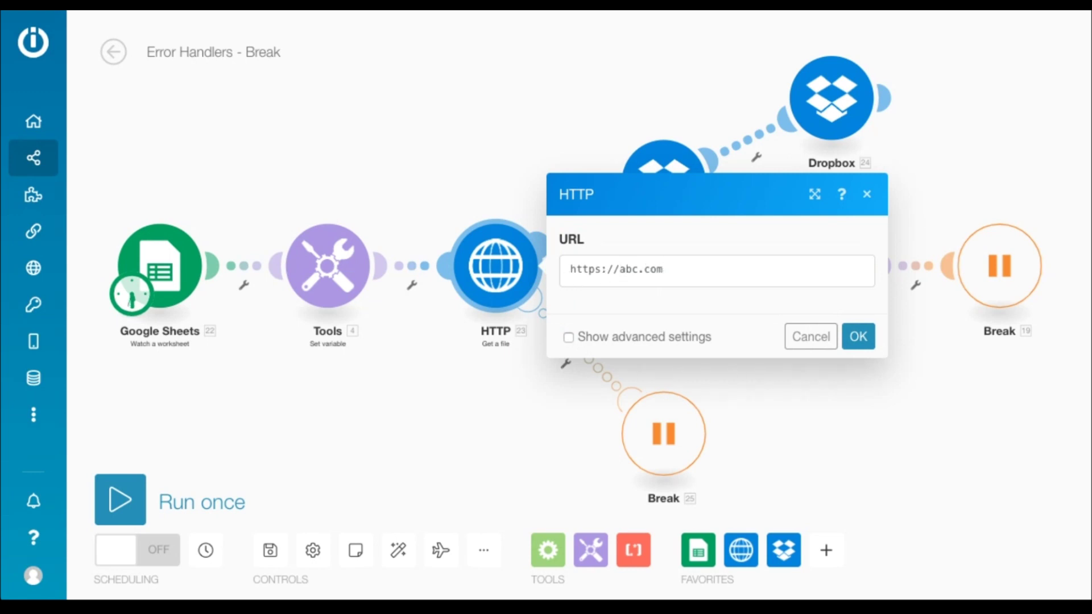
pyautogui.press('Return')
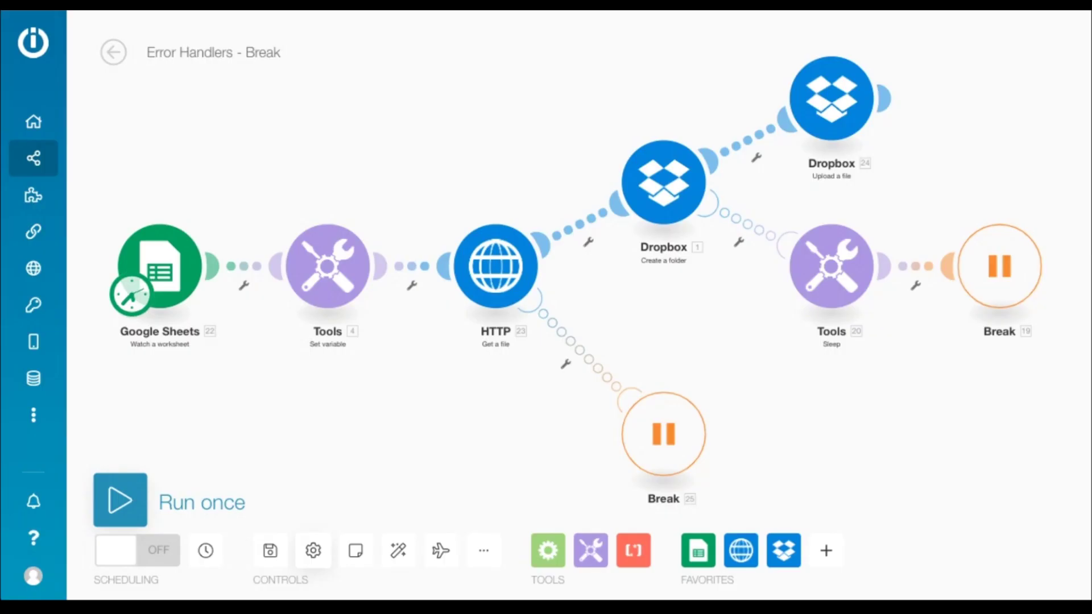
# Run the scenario once, review the HTTP ConnectionError, and resolve its incomplete execution.
pyautogui.click(120, 500)
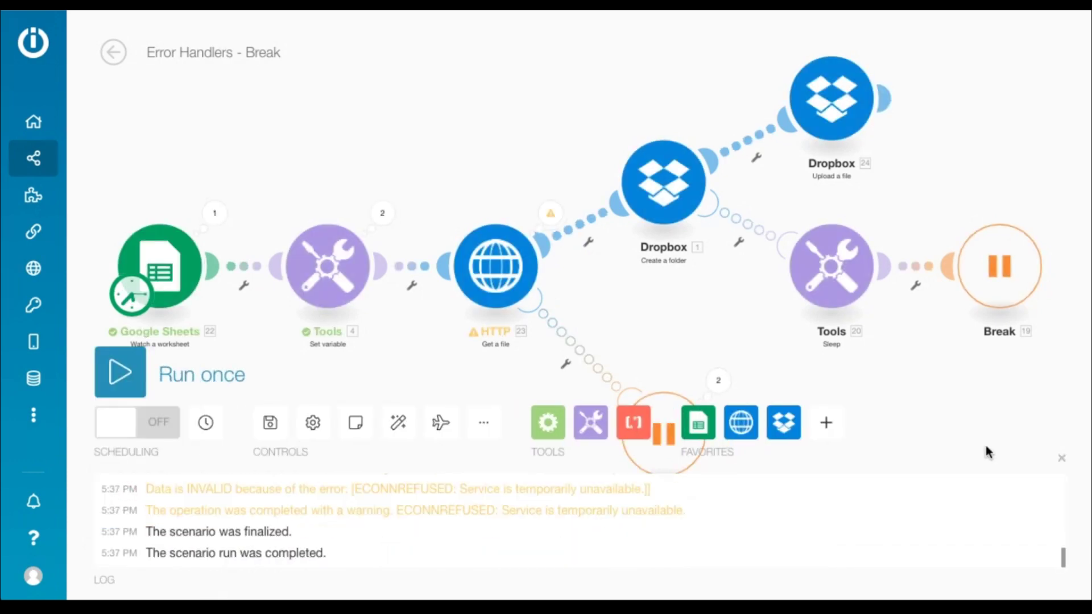
pyautogui.click(1066, 462)
pyautogui.click(550, 213)
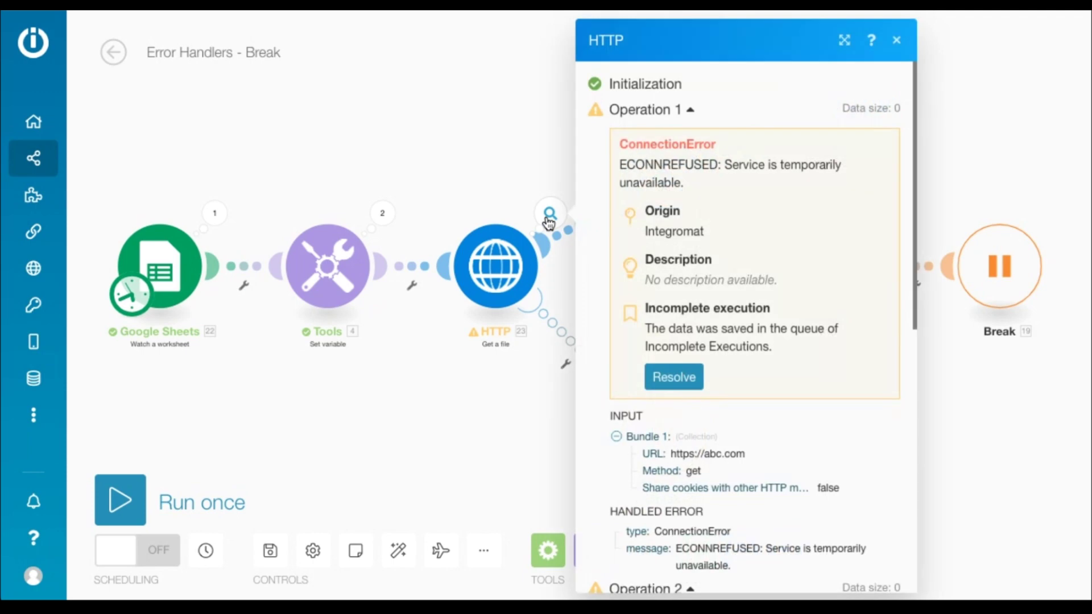
pyautogui.moveTo(618, 149); pyautogui.dragTo(720, 143)
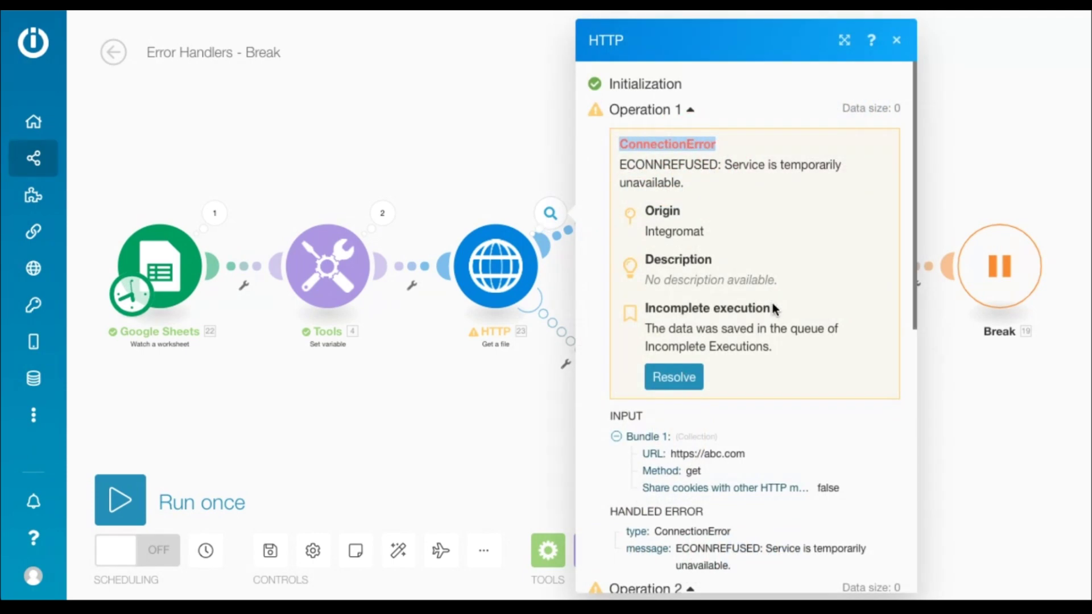
pyautogui.scroll(-2, 771, 300)
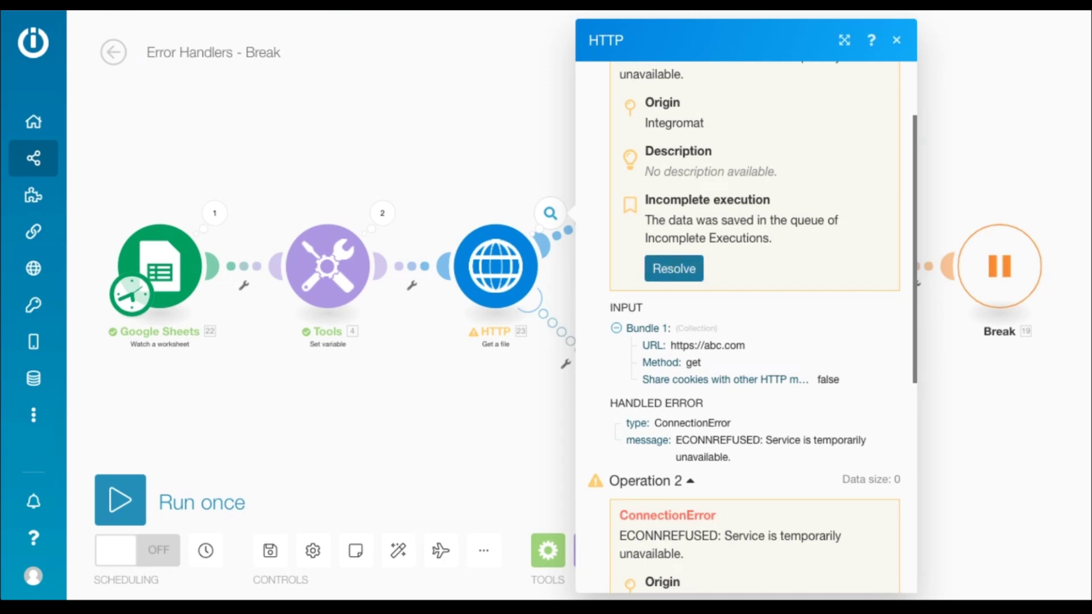
pyautogui.click(681, 273)
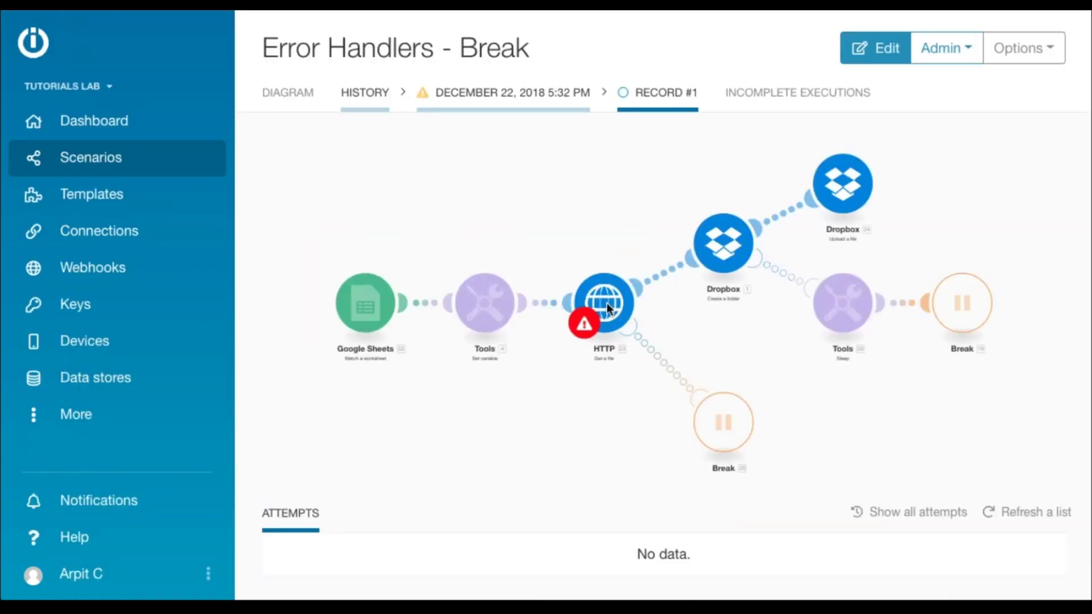
# In Record #1, replace the HTTP URL with 22. Sheet URL and rerun it successfully.
pyautogui.click(607, 303)
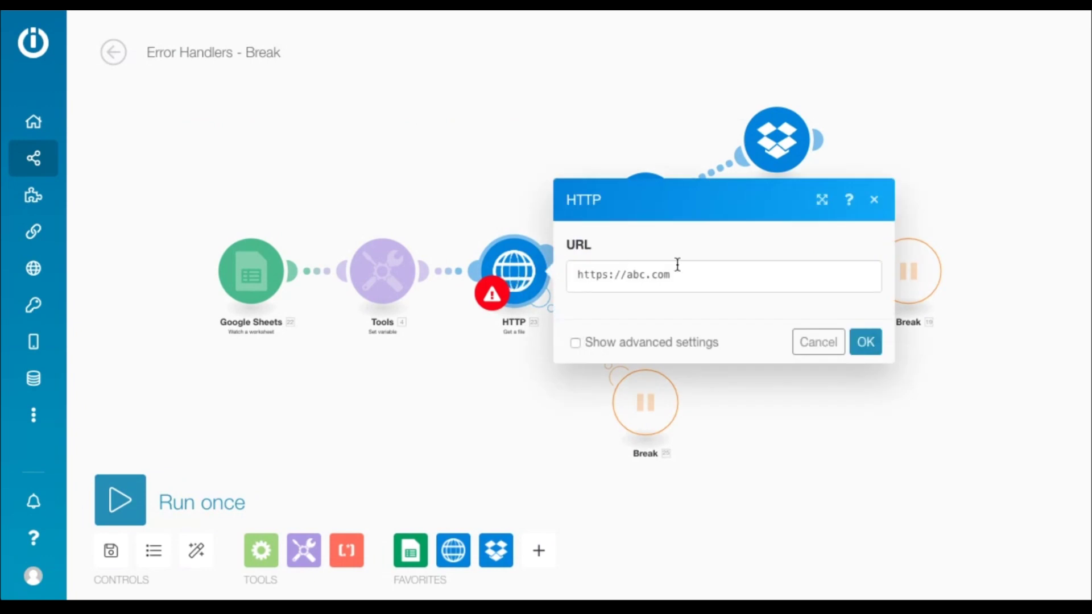
pyautogui.click(702, 275)
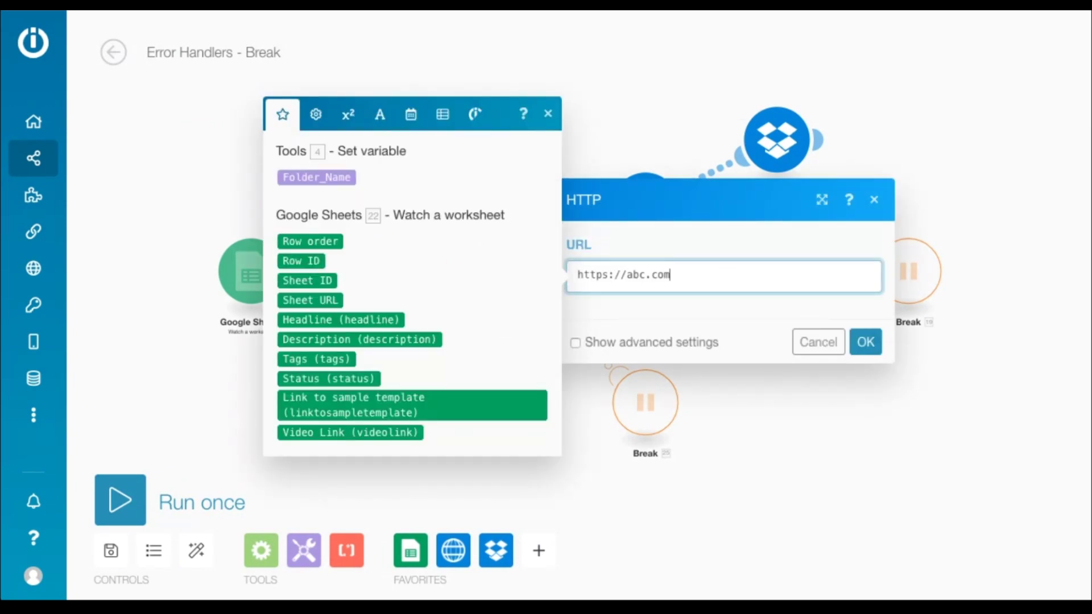
pyautogui.hotkey('ctrl', 'a')
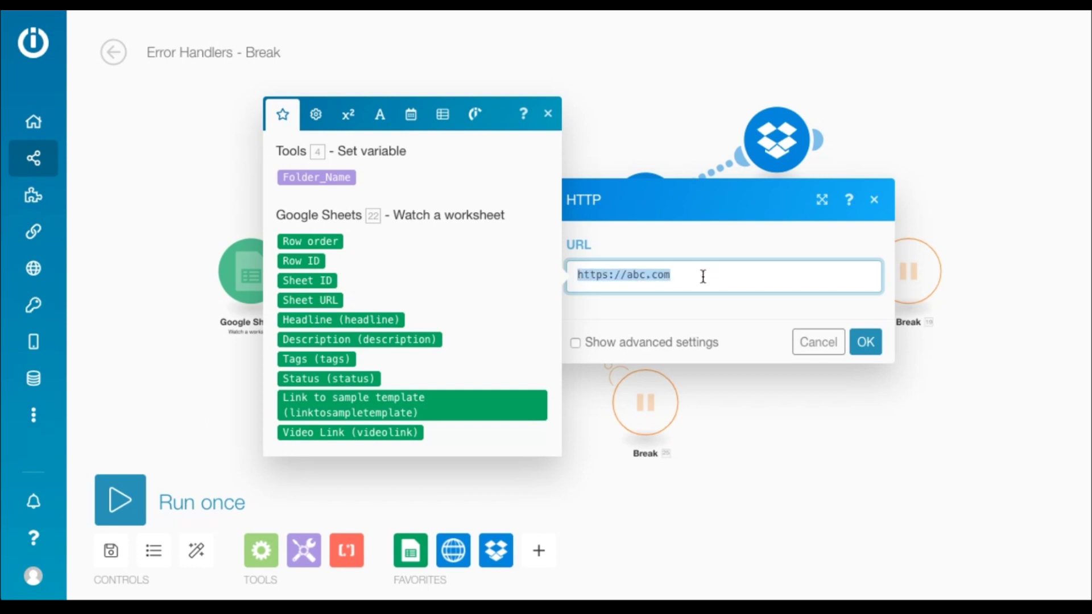
pyautogui.press('BackSpace')
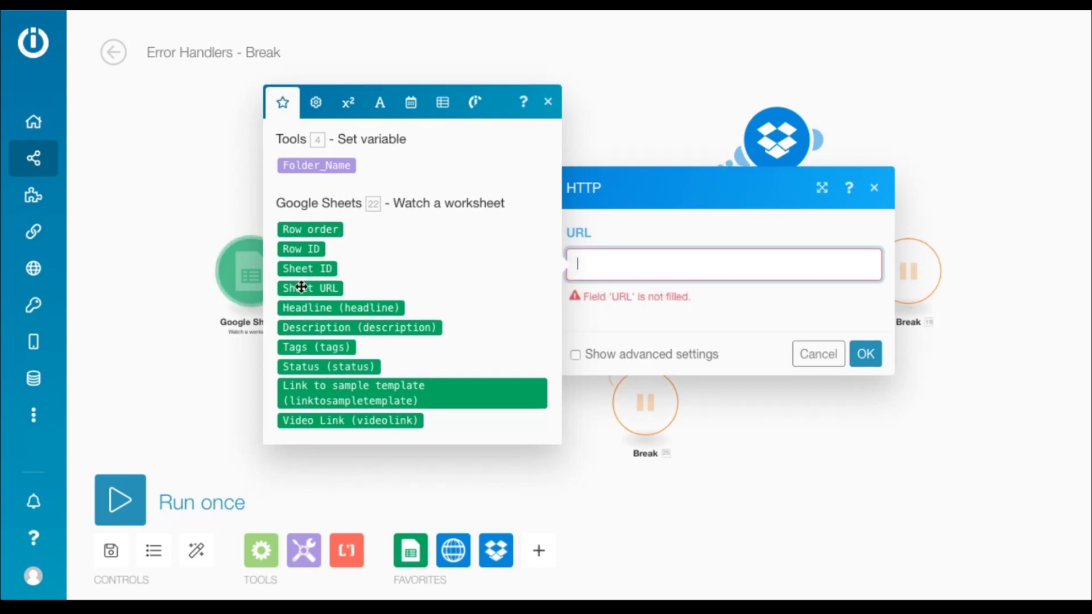
pyautogui.click(317, 288)
pyautogui.click(862, 344)
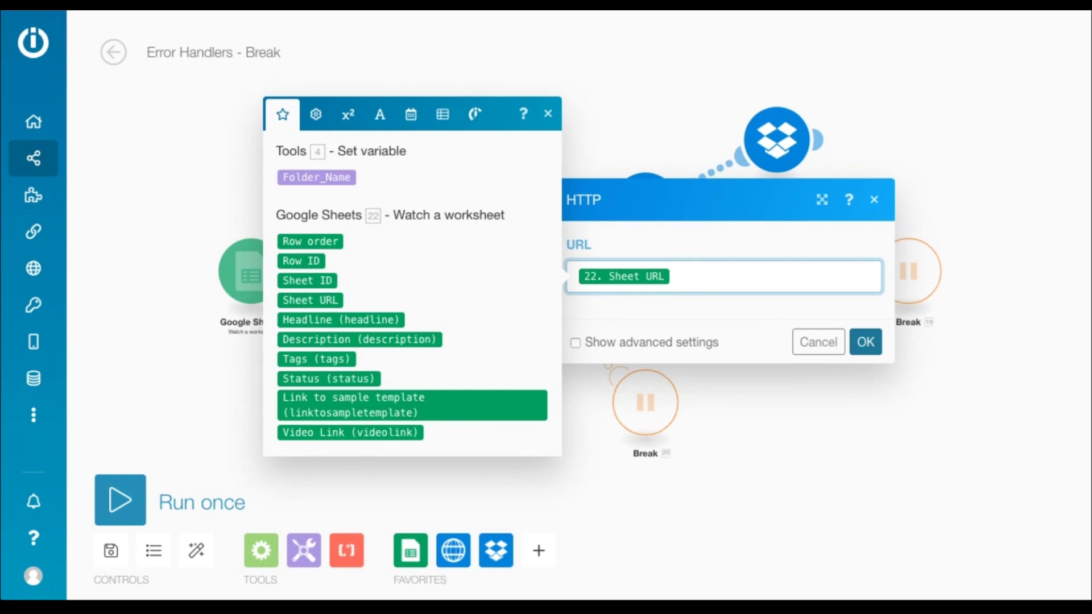
pyautogui.click(120, 490)
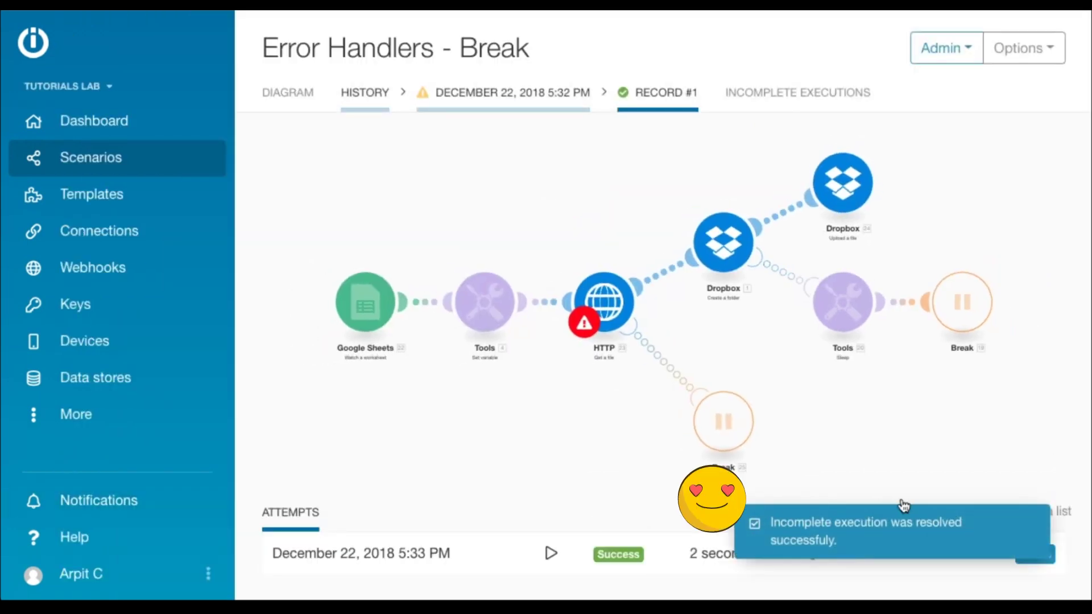
pyautogui.click(956, 518)
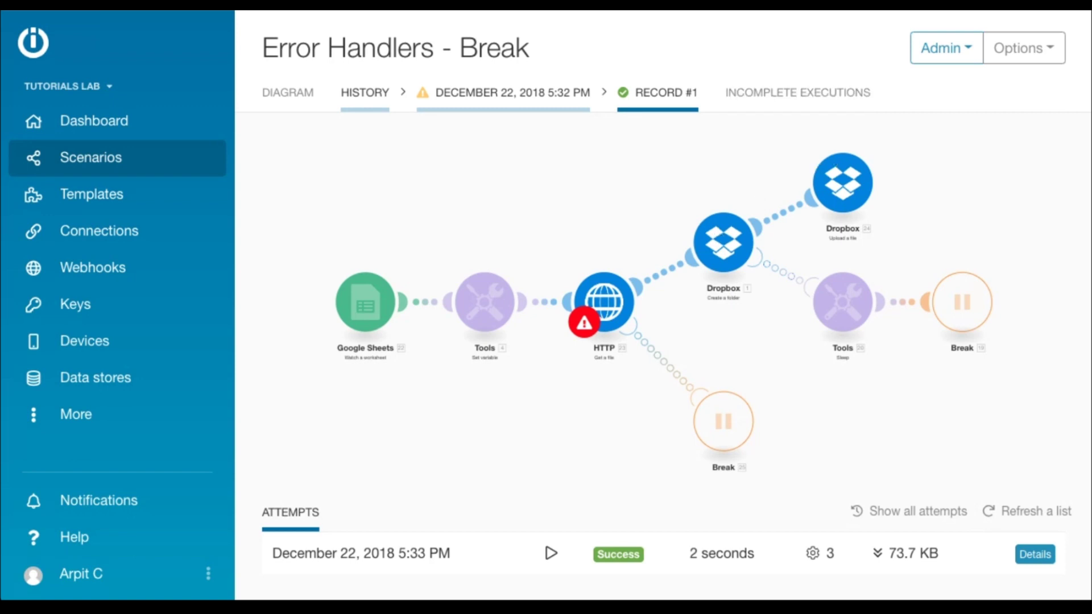
# Scroll through the Google Sheets output bundles and the HTTP ConnectionError operations.
pyautogui.click(804, 101)
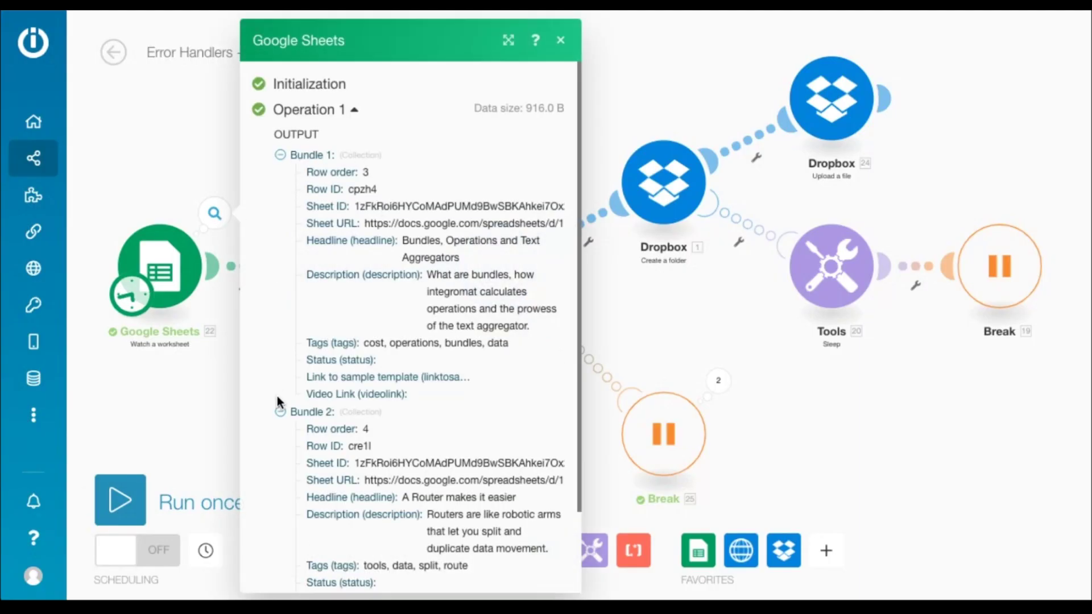
pyautogui.scroll(-2, 351, 411)
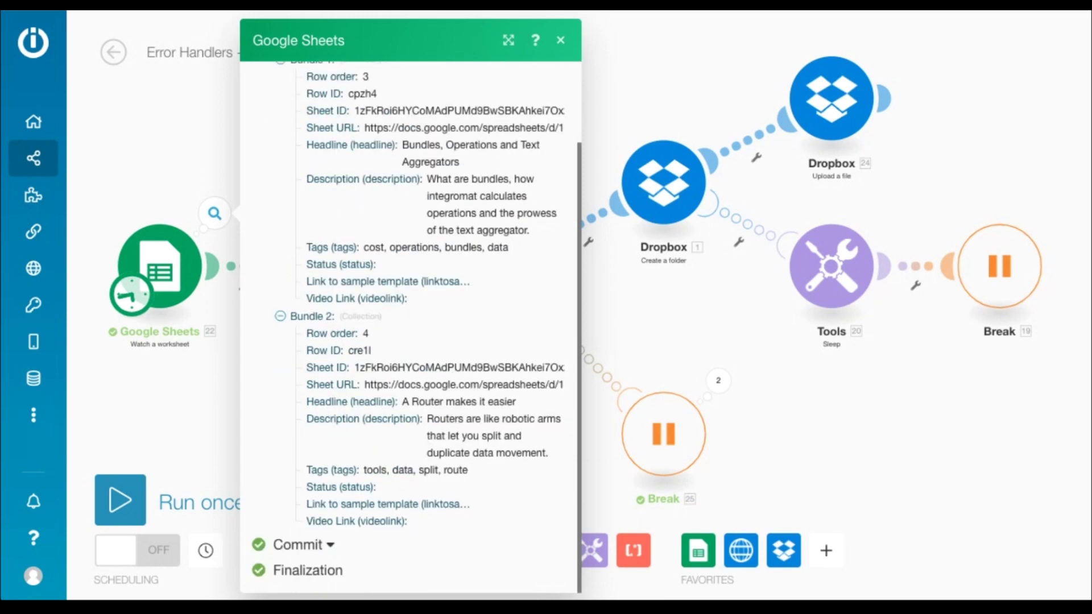
pyautogui.press('Escape')
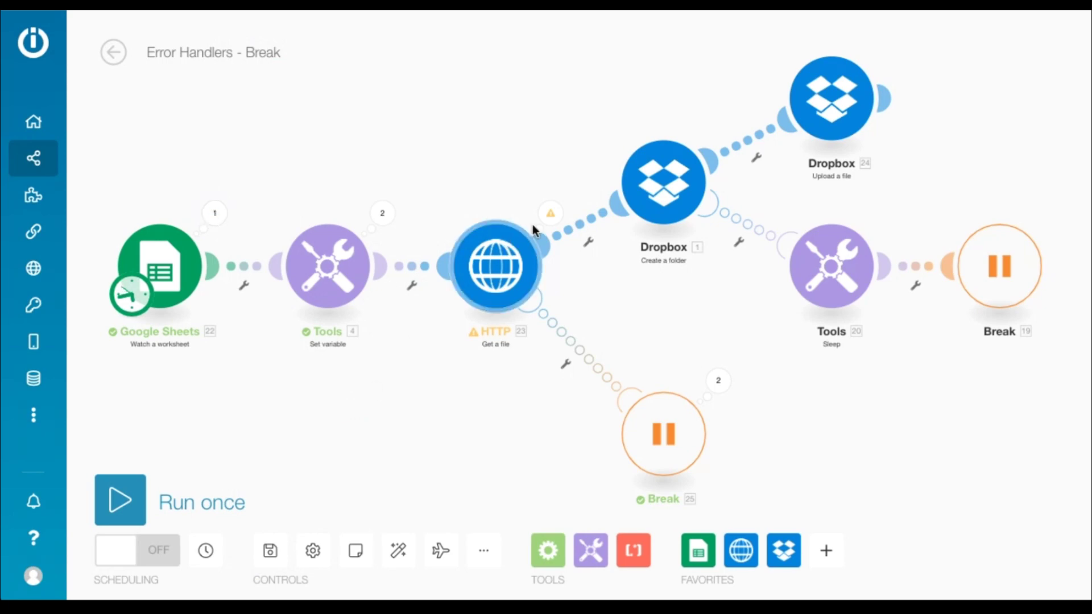
pyautogui.click(552, 214)
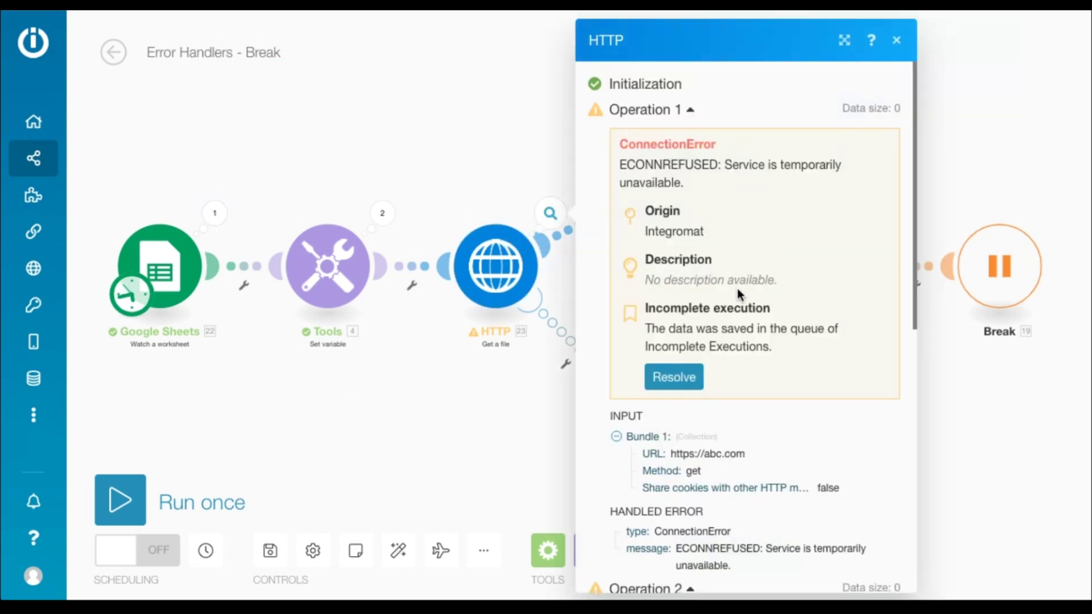
pyautogui.scroll(-5, 737, 289)
pyautogui.scroll(-2, 734, 316)
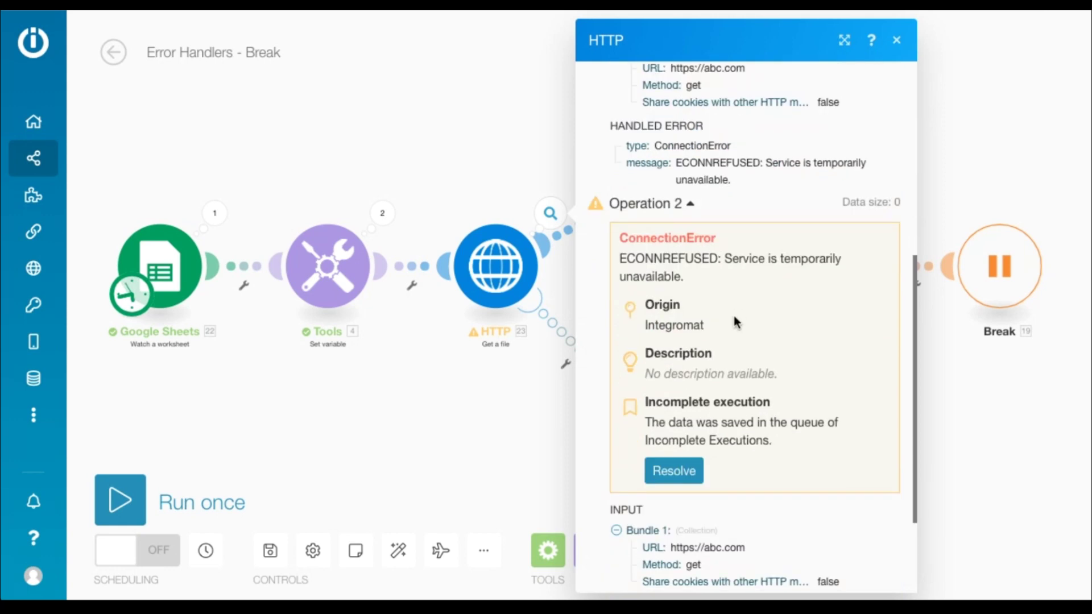
pyautogui.press('Escape')
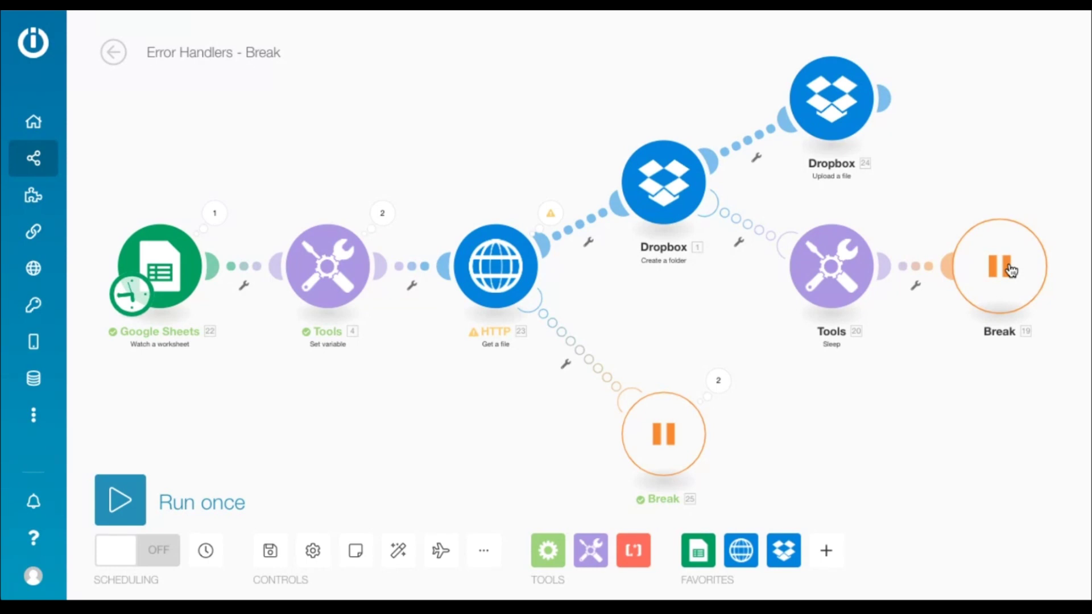
pyautogui.click(841, 271)
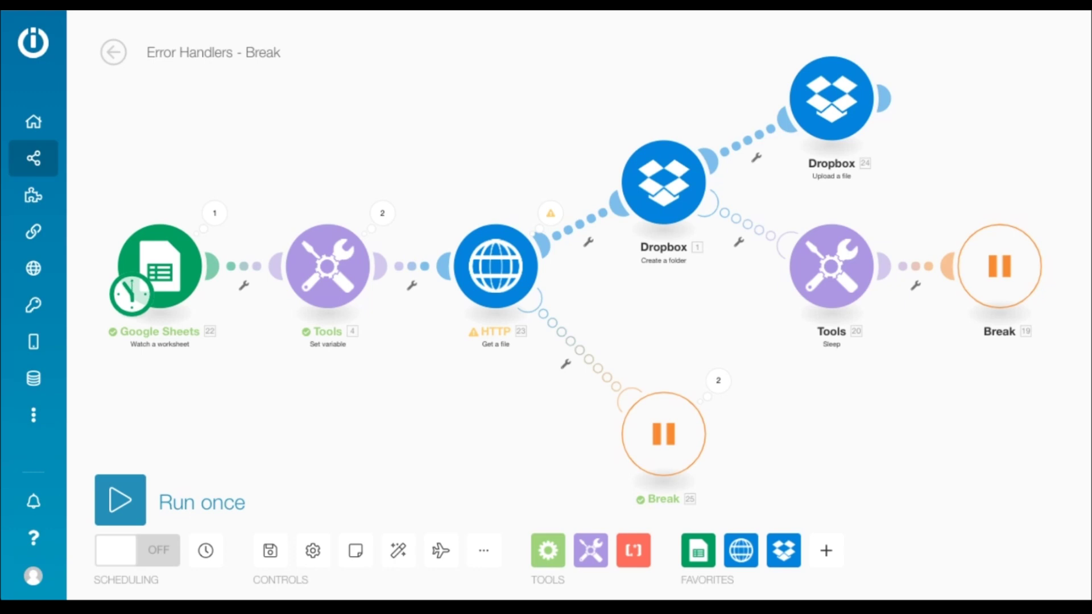
pyautogui.click(507, 286)
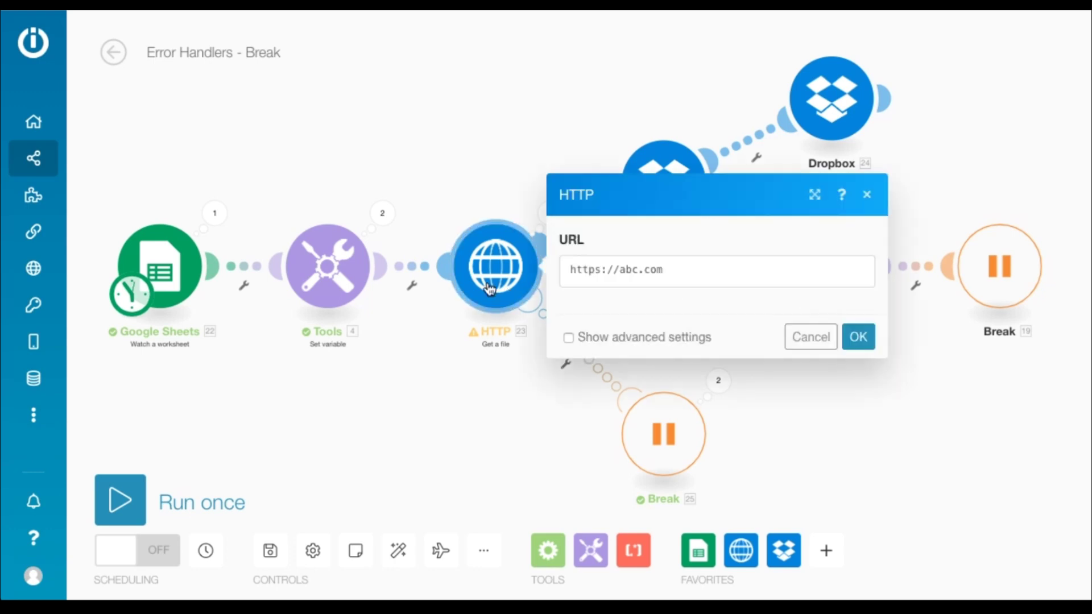
pyautogui.click(691, 273)
pyautogui.hotkey('ctrl', 'a')
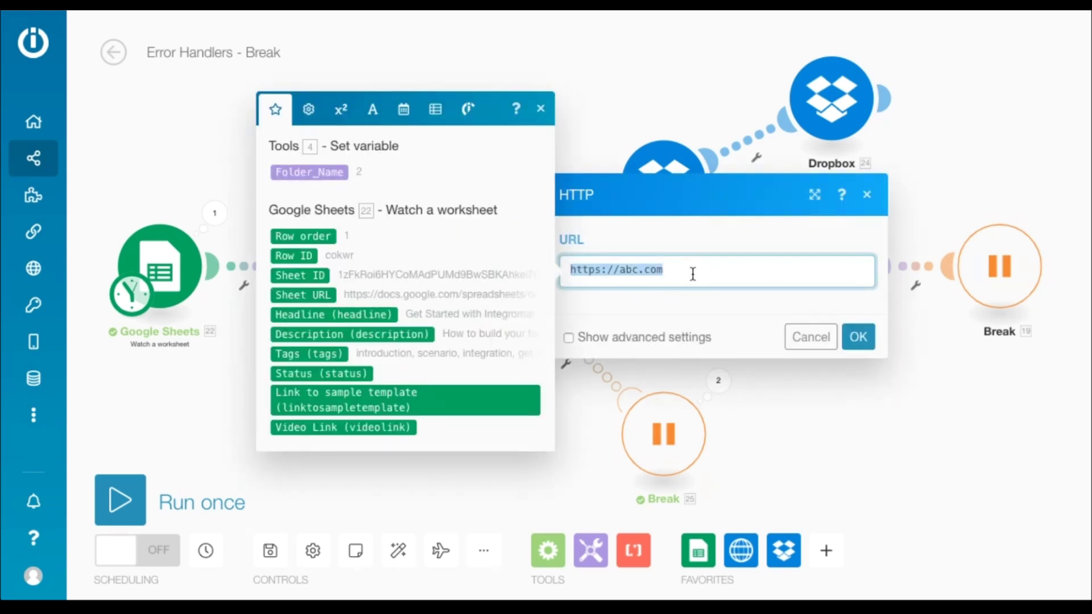
pyautogui.press('BackSpace')
pyautogui.click(328, 281)
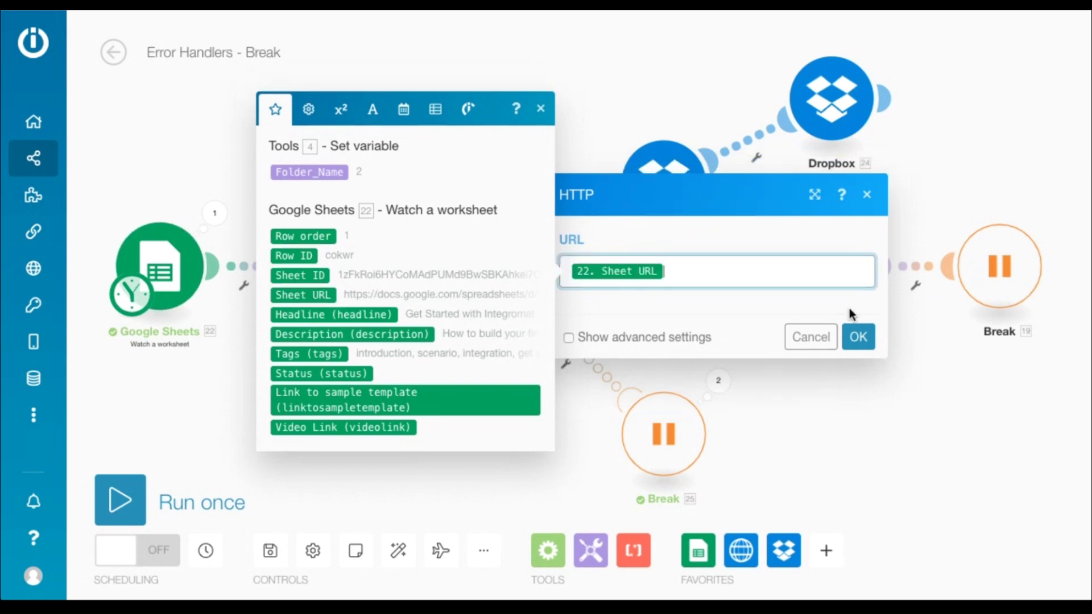
pyautogui.click(858, 347)
pyautogui.click(118, 500)
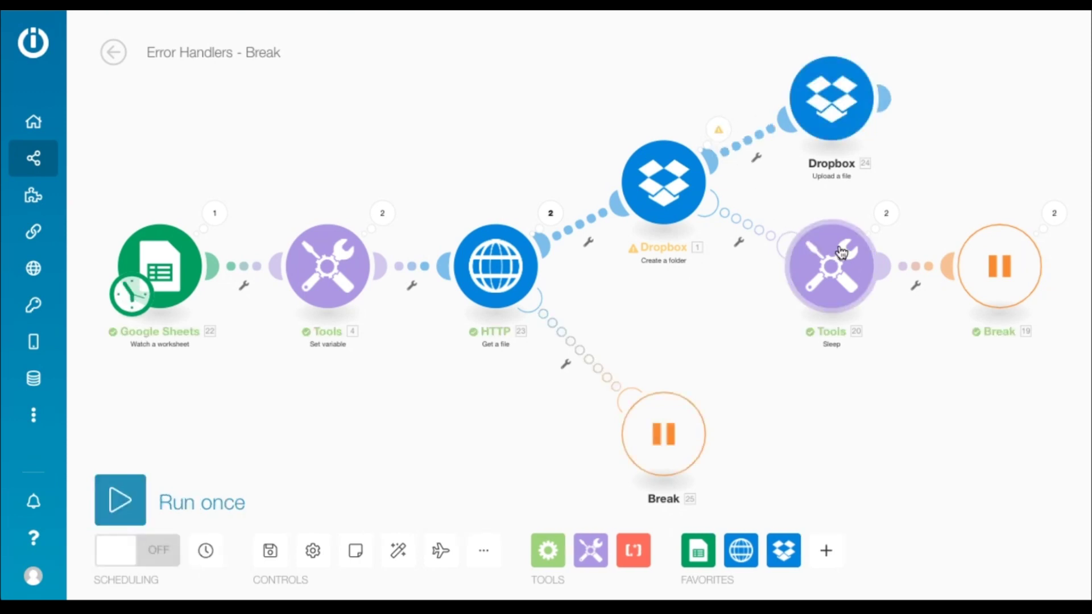
# Review the Tools Sleep, Break and Dropbox results, noting the 409 folder-conflict error.
pyautogui.click(887, 217)
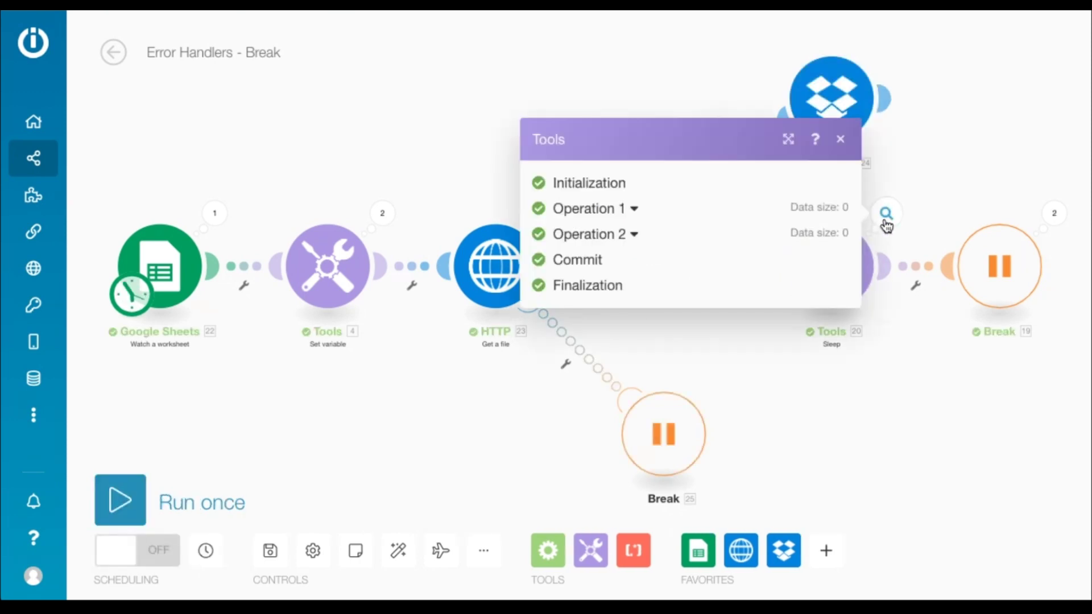
pyautogui.click(633, 209)
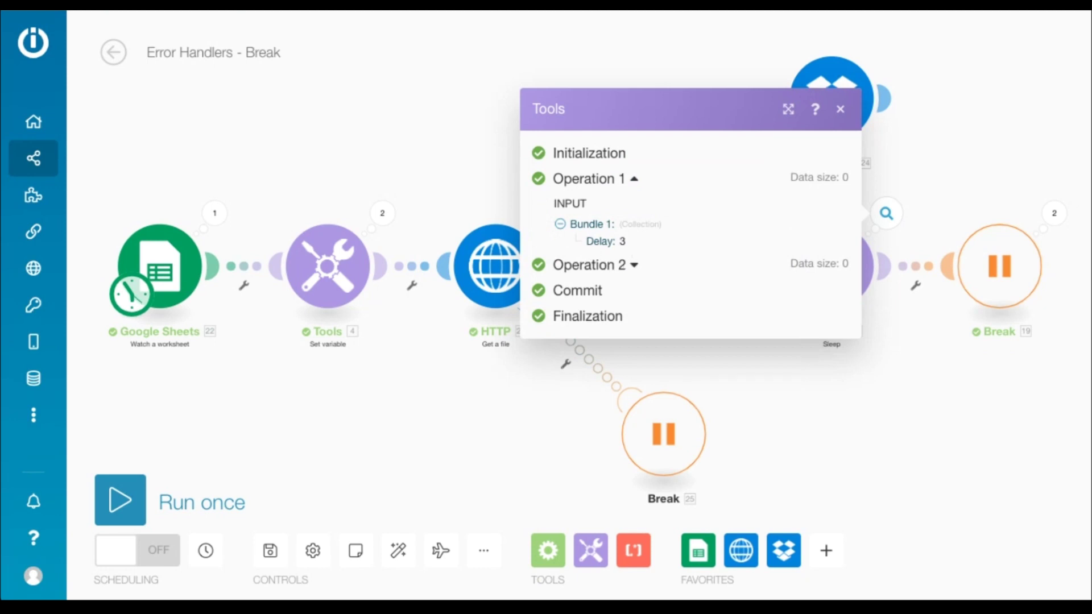
pyautogui.click(1053, 213)
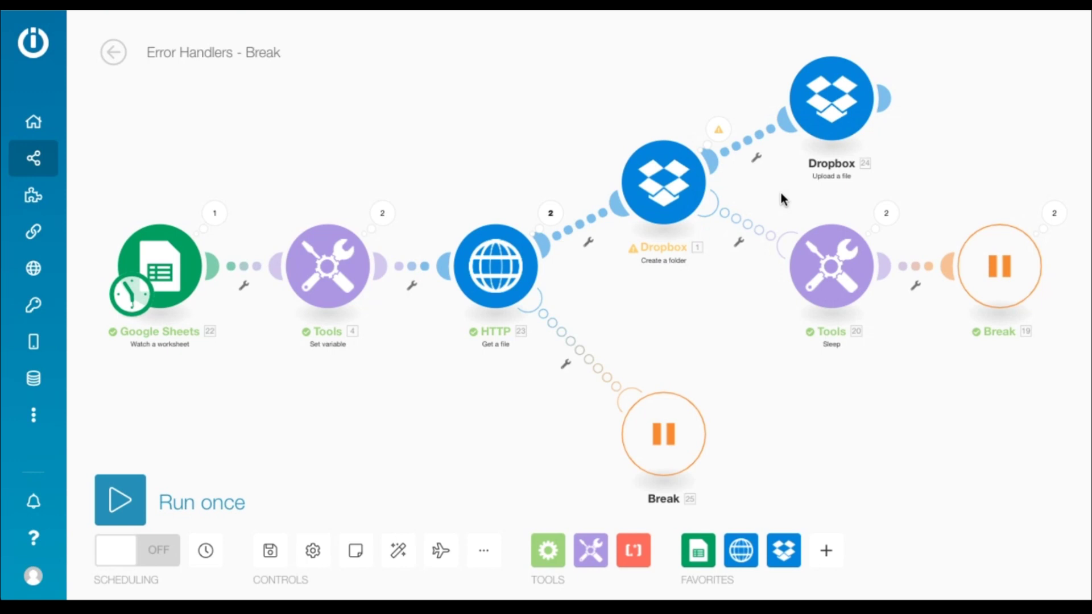
pyautogui.click(715, 128)
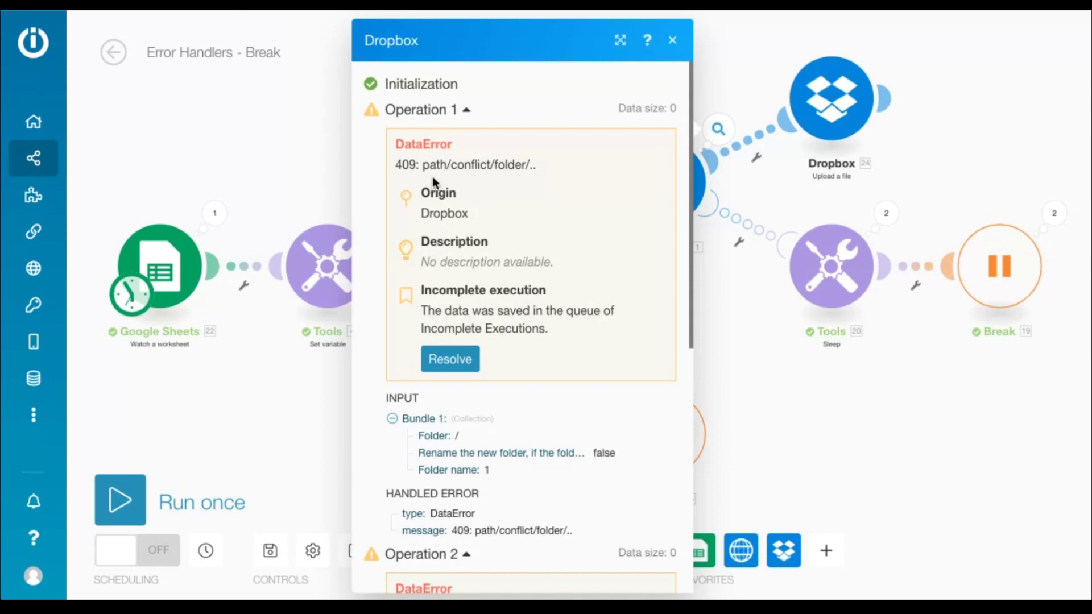
pyautogui.click(672, 40)
# Check the Dropbox Create a folder rename-if-exists option and its execution results.
pyautogui.click(669, 178)
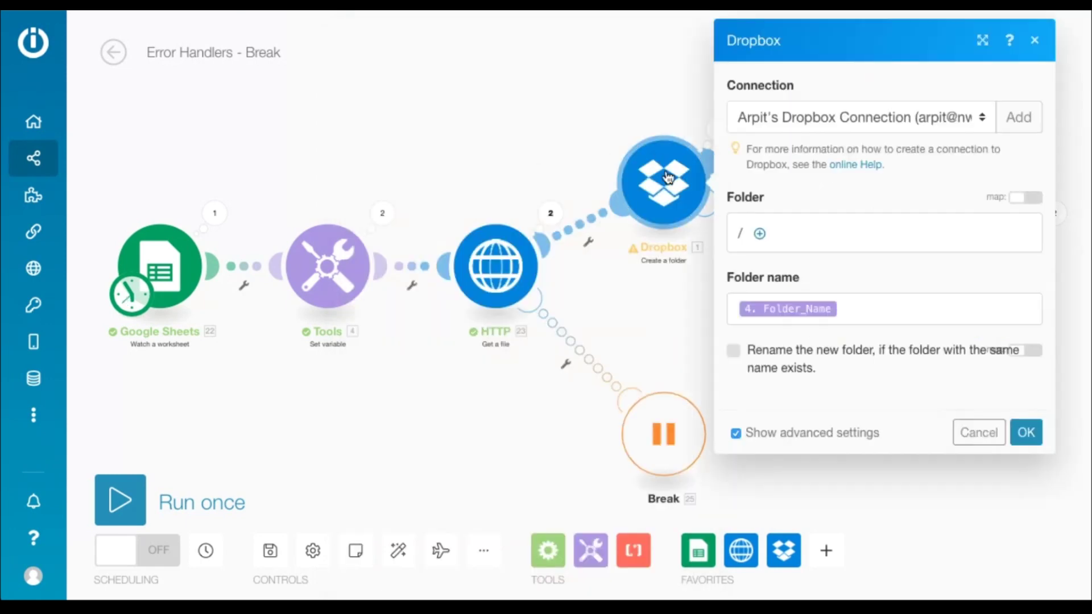
pyautogui.tripleClick(822, 358)
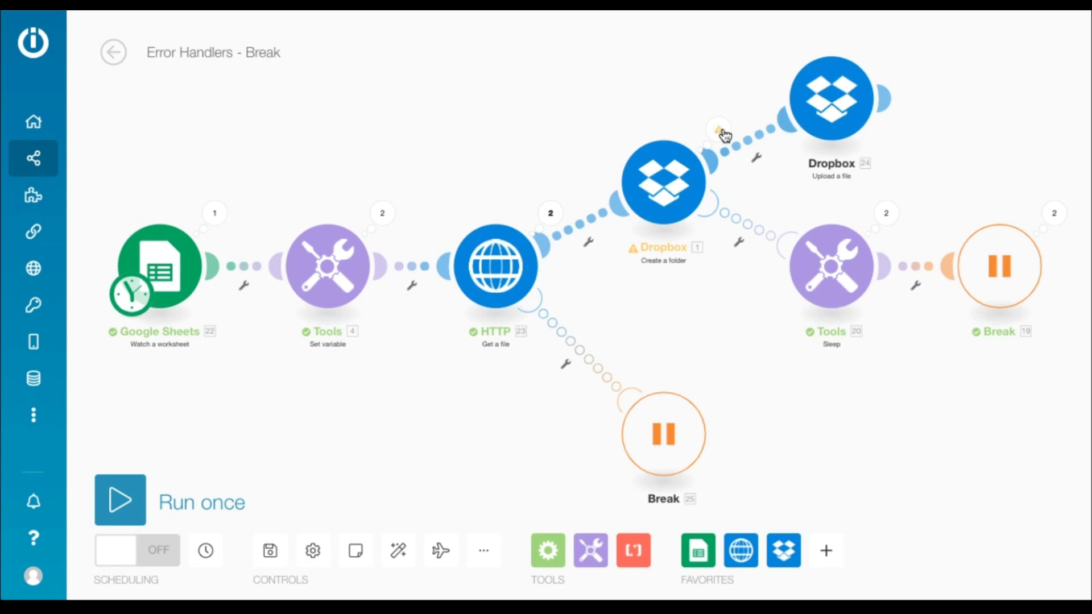
pyautogui.click(719, 130)
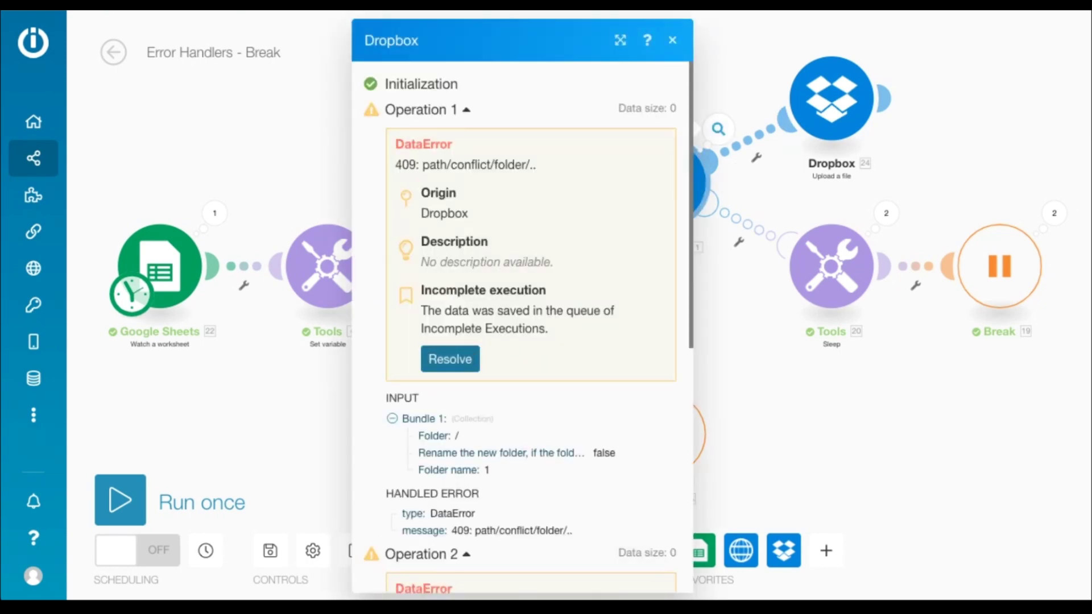
pyautogui.click(468, 357)
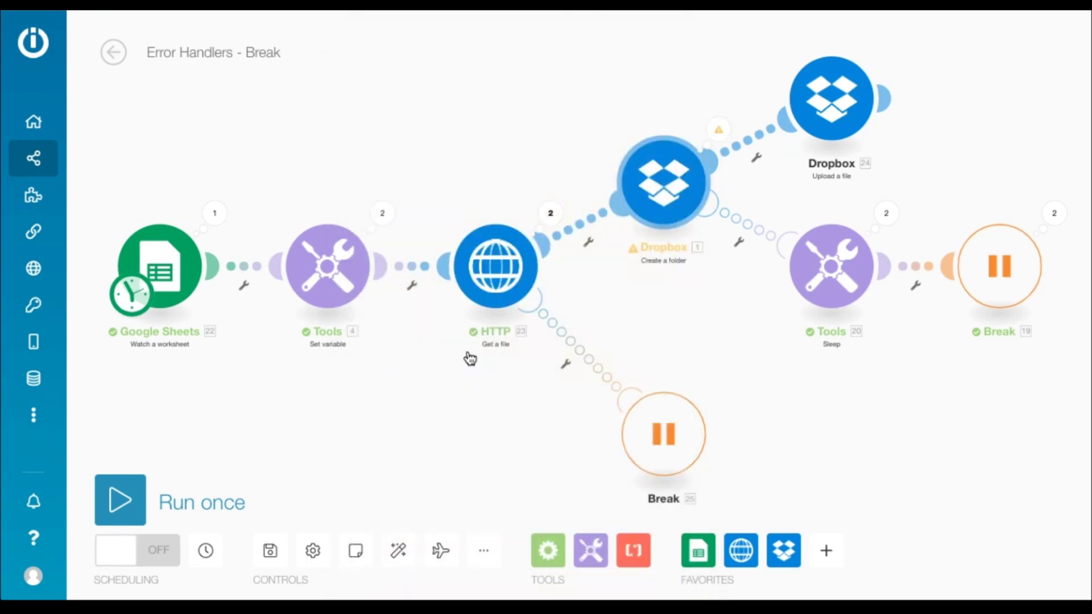
pyautogui.click(1022, 269)
# Set Break to auto-complete with 1 attempt every 15 minutes; enable Sequential processing.
pyautogui.click(628, 144)
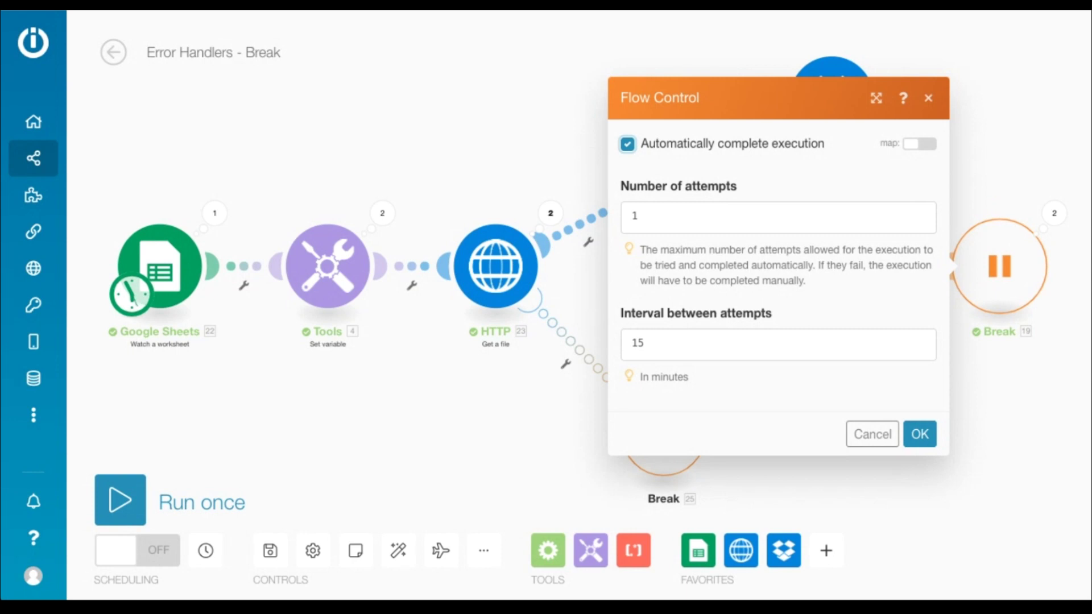
pyautogui.tripleClick(737, 185)
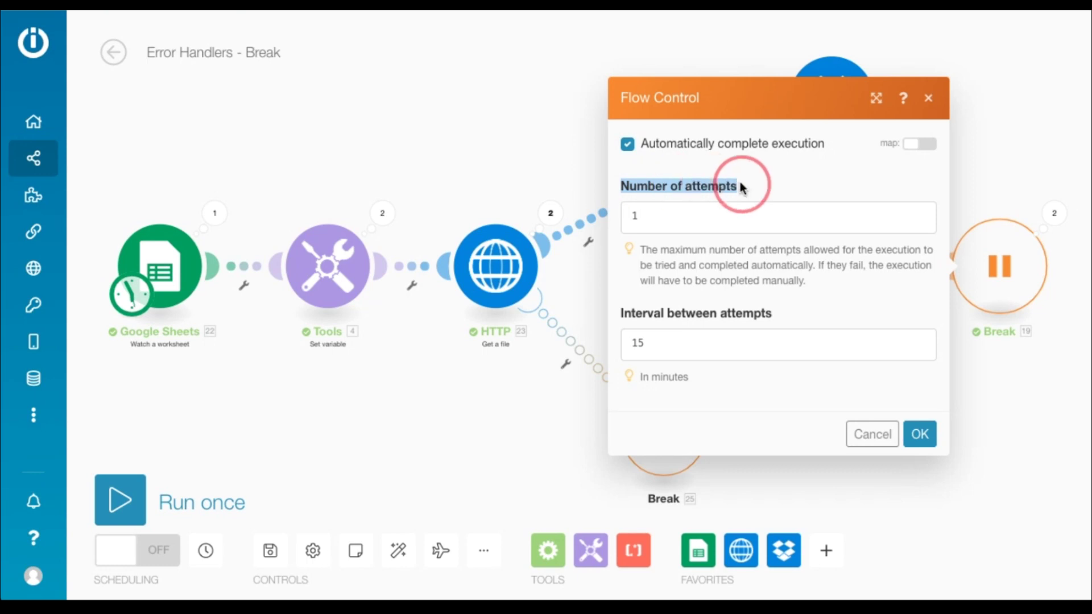
pyautogui.moveTo(620, 315); pyautogui.dragTo(780, 328)
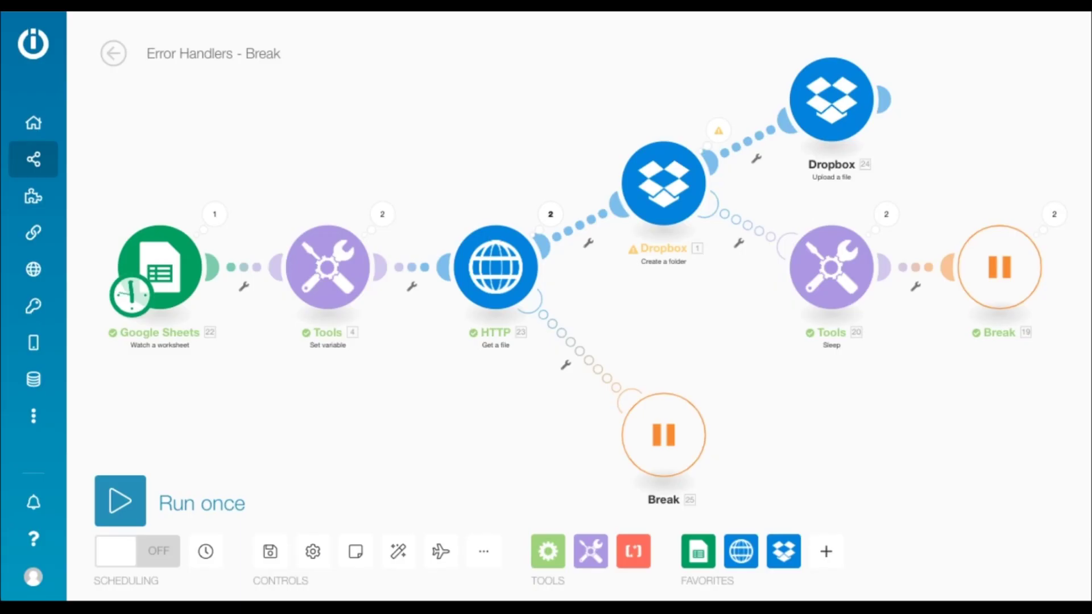
pyautogui.click(313, 551)
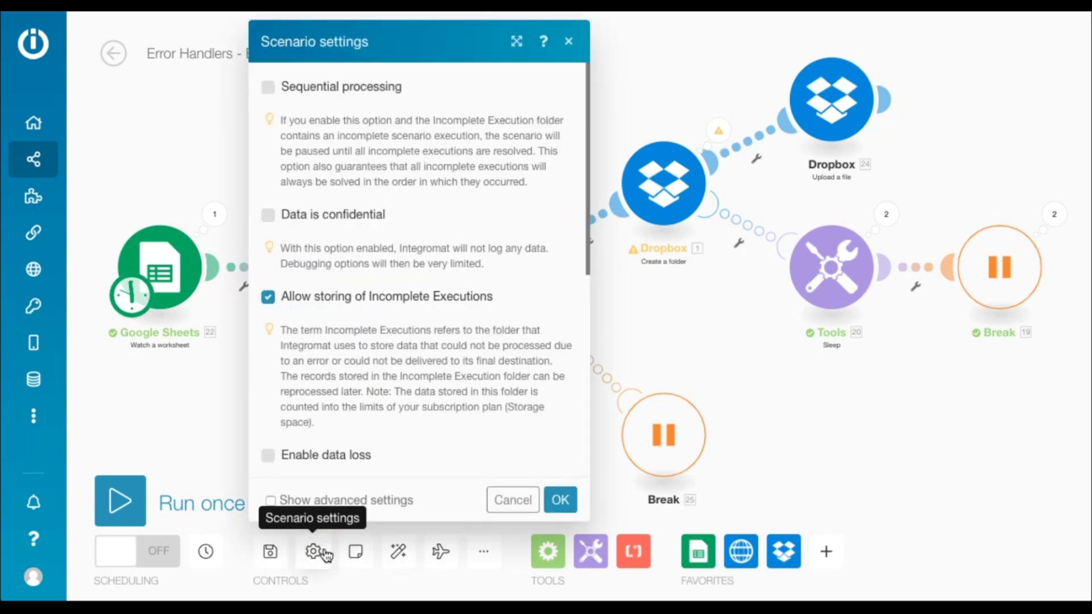
pyautogui.click(276, 86)
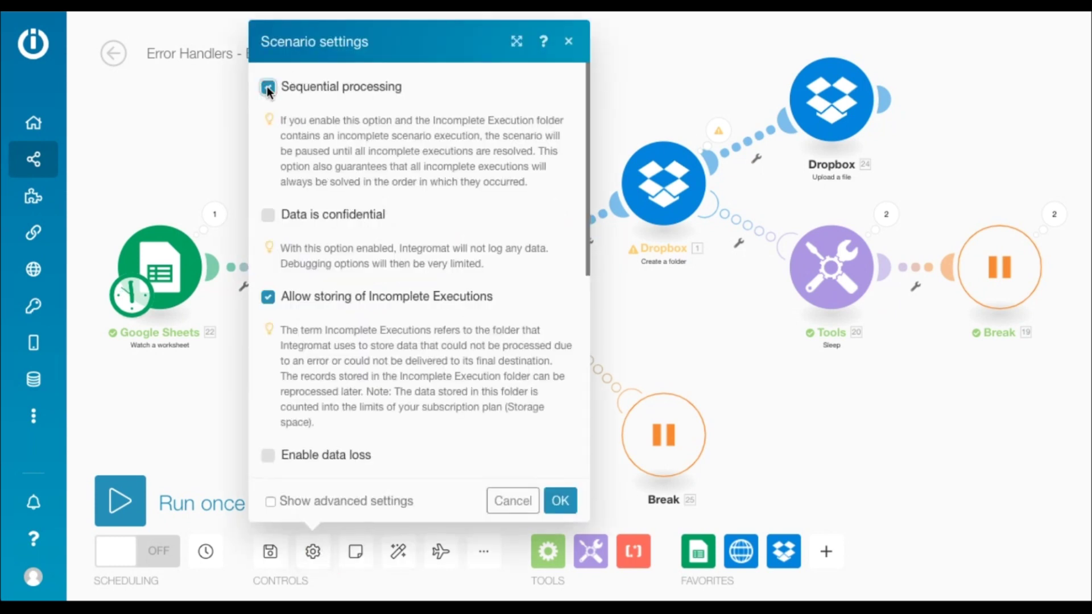